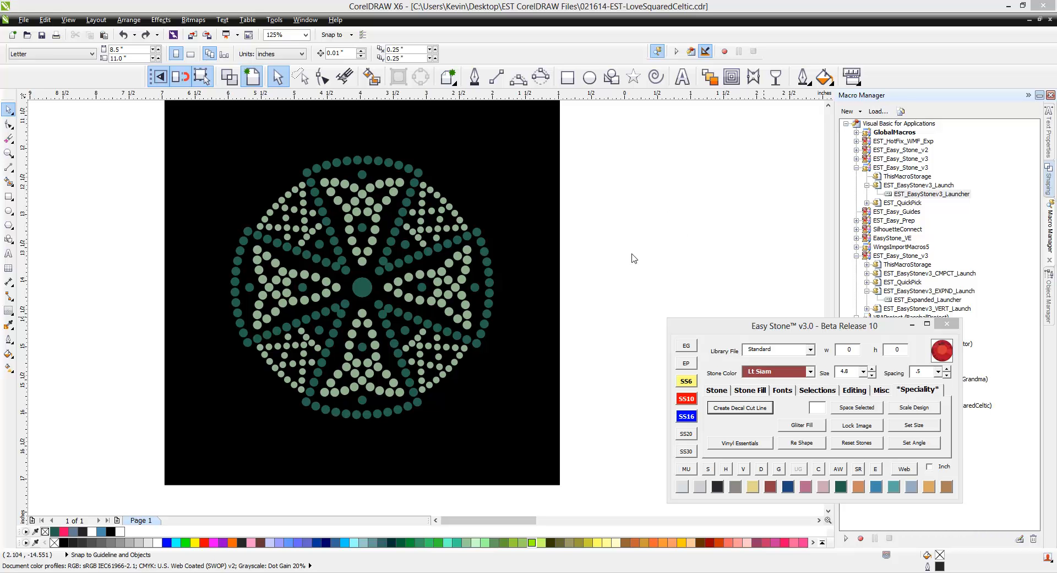
Create a decal cut line around all the stones of the Celtic cross design.
left_click(627, 138)
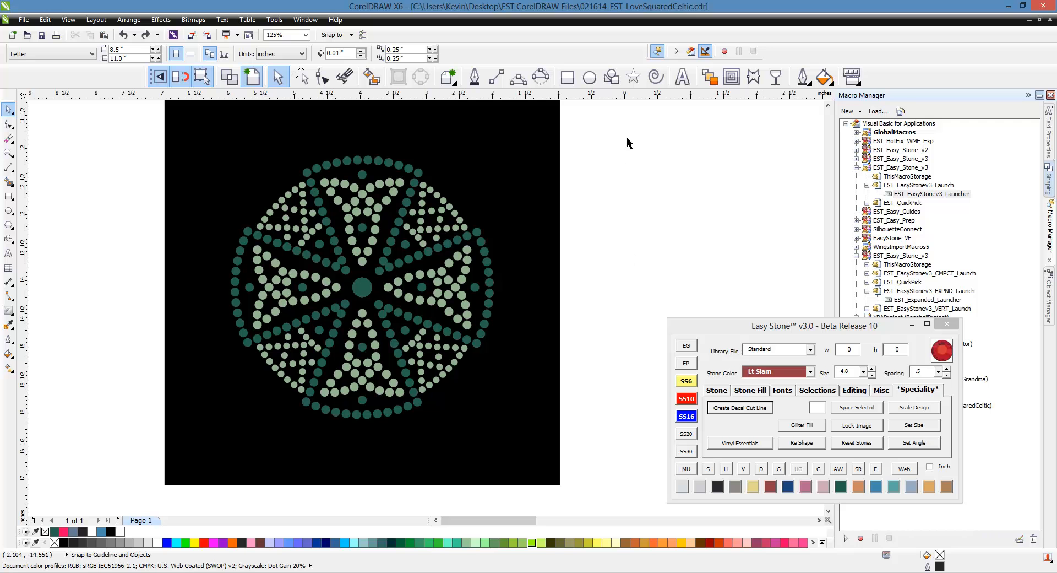
left_click_drag(125, 146, 562, 470)
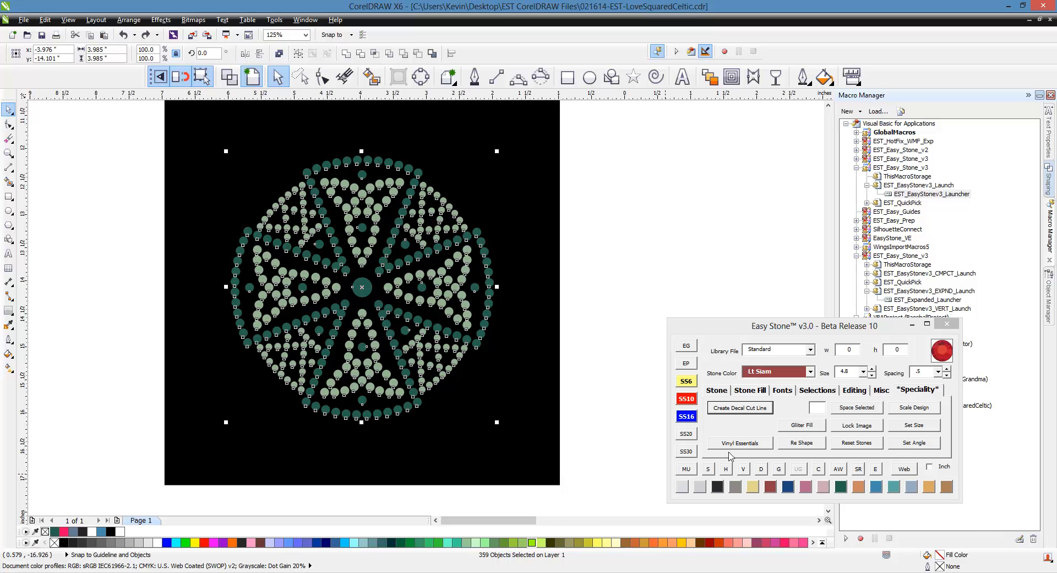
left_click(758, 417)
left_click(758, 414)
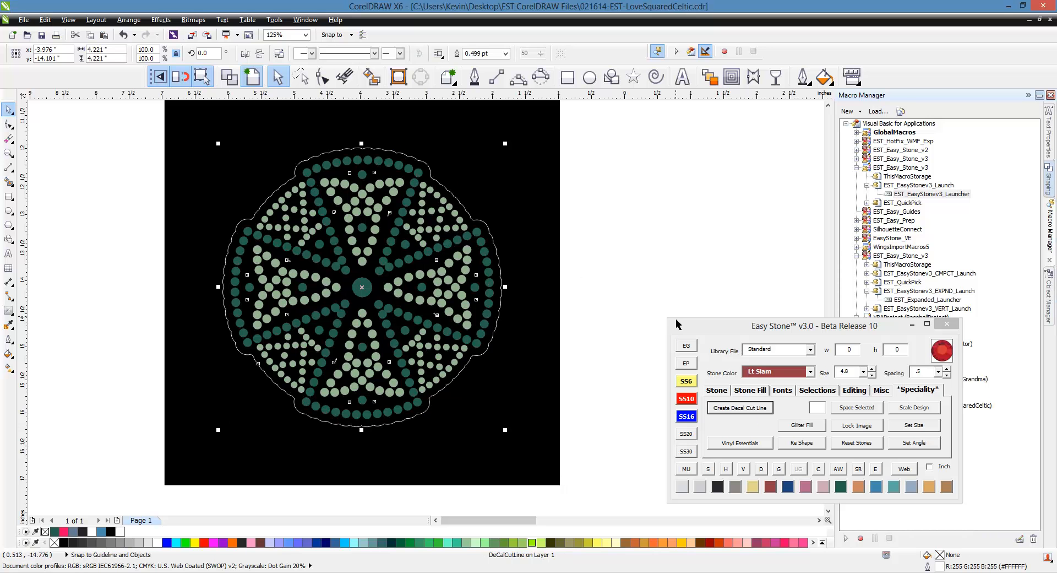
left_click(652, 269)
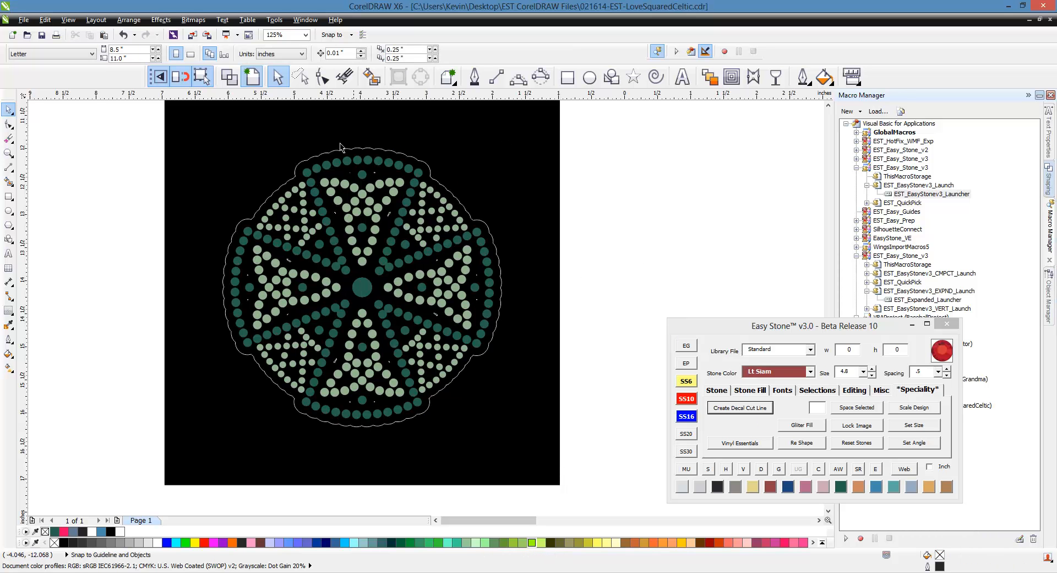
Inspect the decal cut line in wireframe view, including the small fragments between the stones, and undo it.
left_click(229, 77)
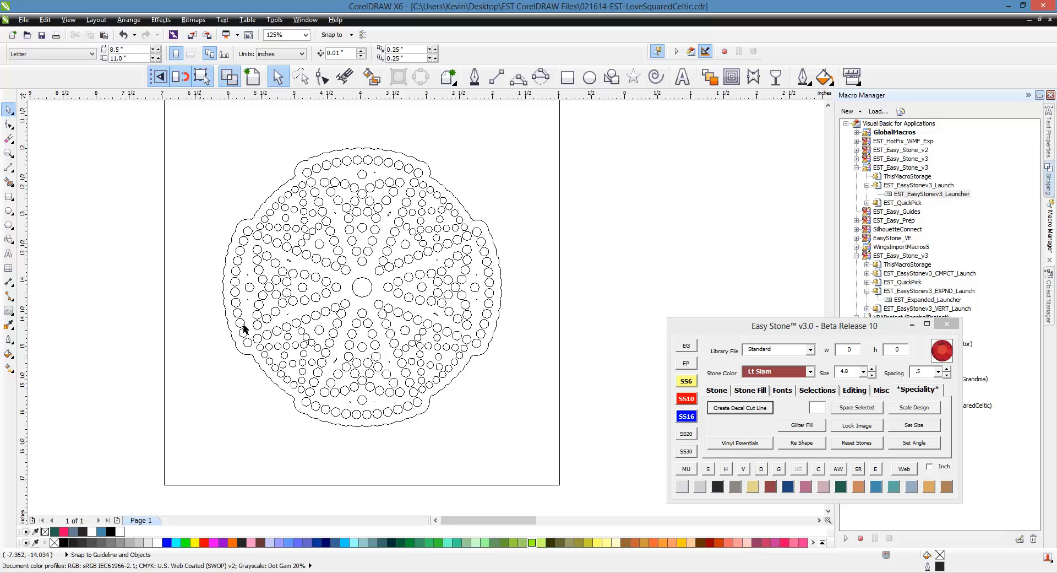
scroll(243, 323, "up", 1)
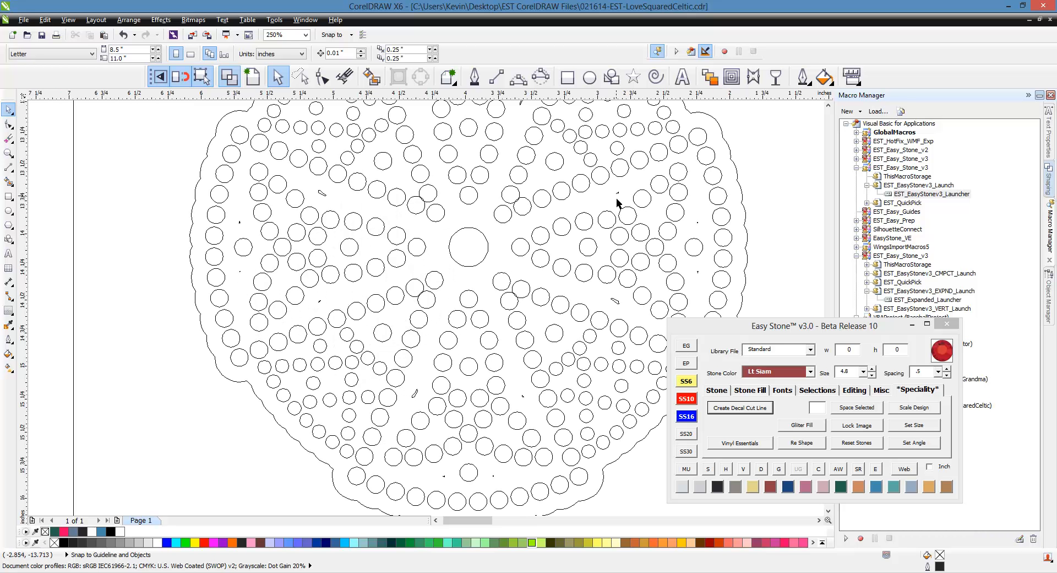
scroll(426, 415, "down", 1)
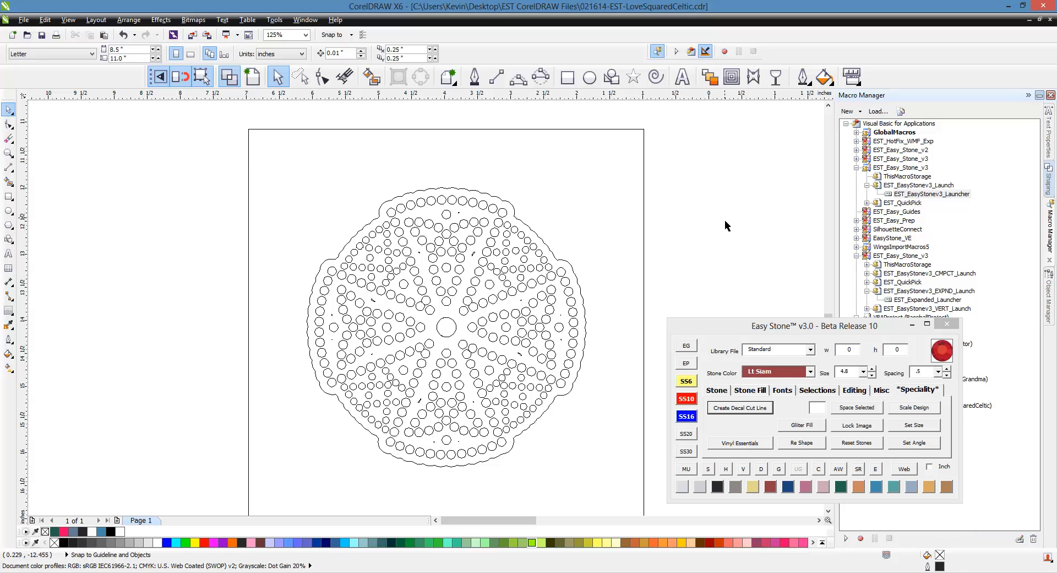
key("ctrl+z")
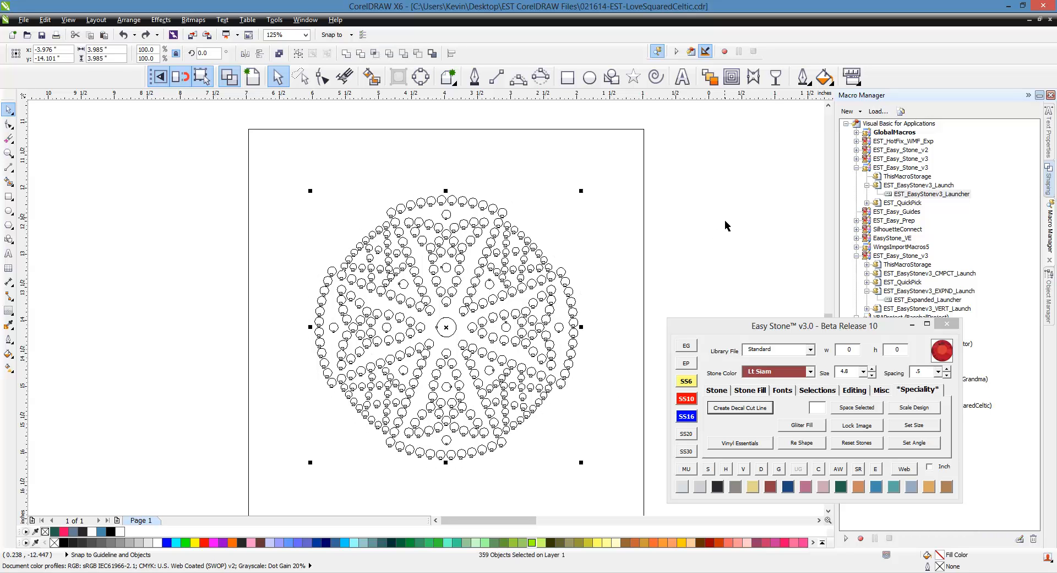
left_click(695, 252)
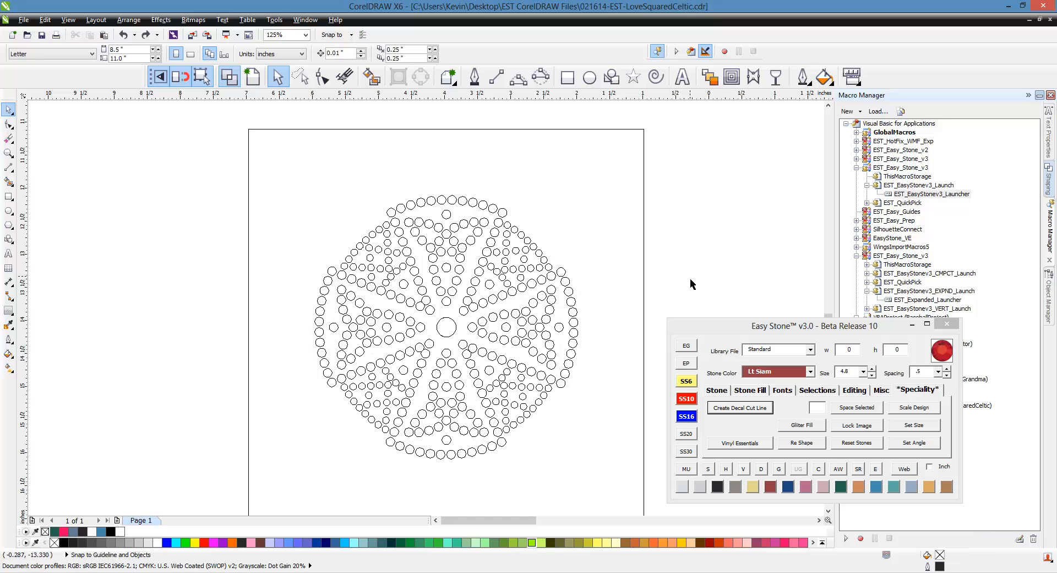
Save a smaller contour value for the decal cut line and generate the cut line for all the stones.
left_click(727, 411)
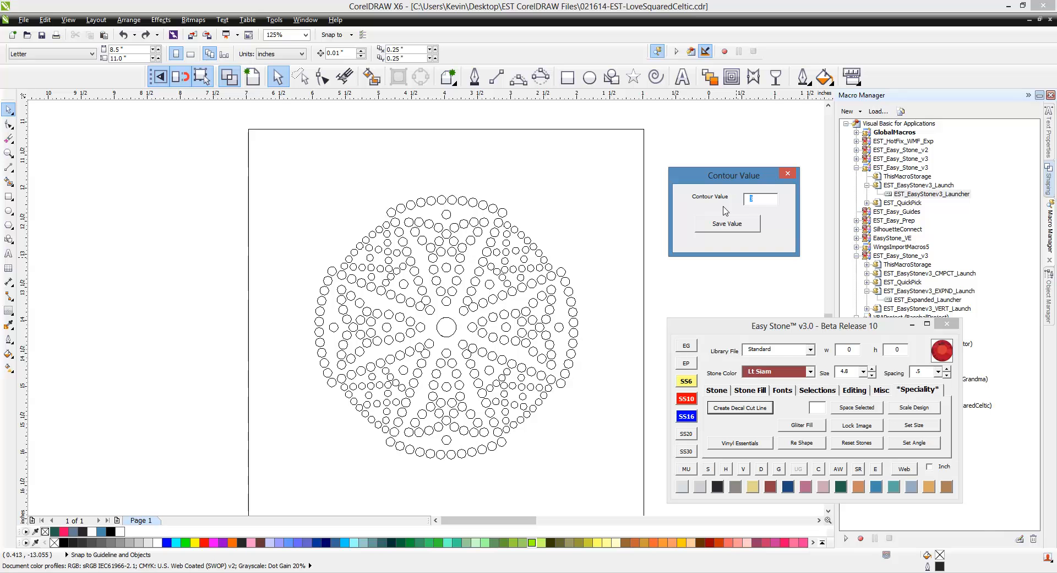
left_click(748, 208)
left_click(747, 224)
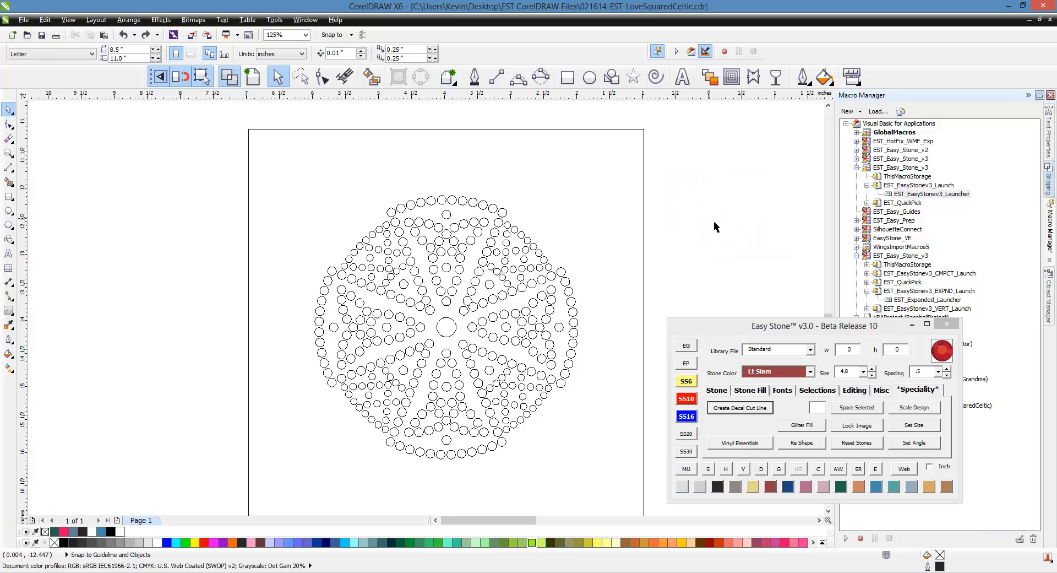
left_click_drag(159, 167, 626, 487)
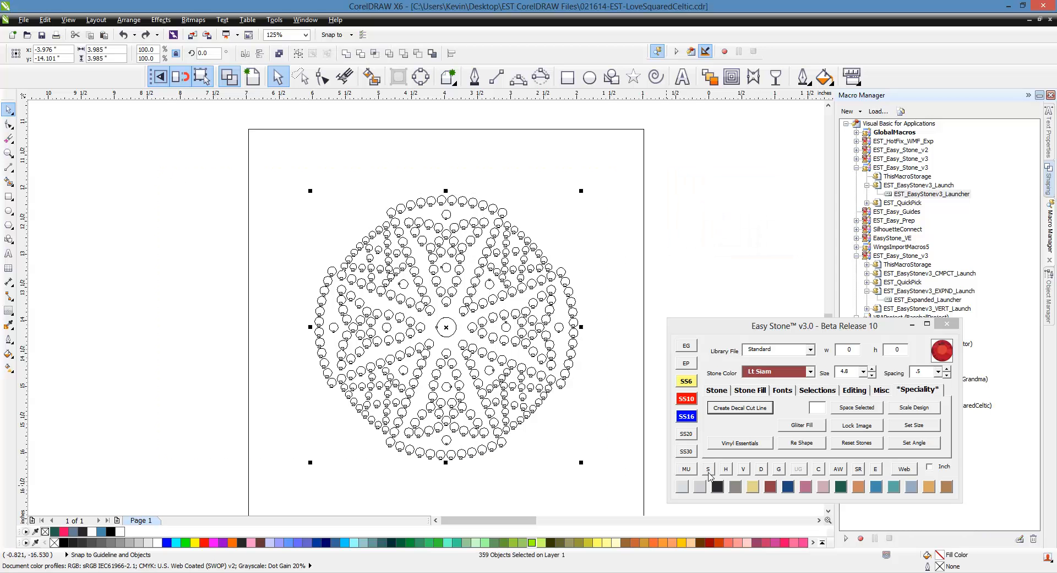
left_click(732, 408)
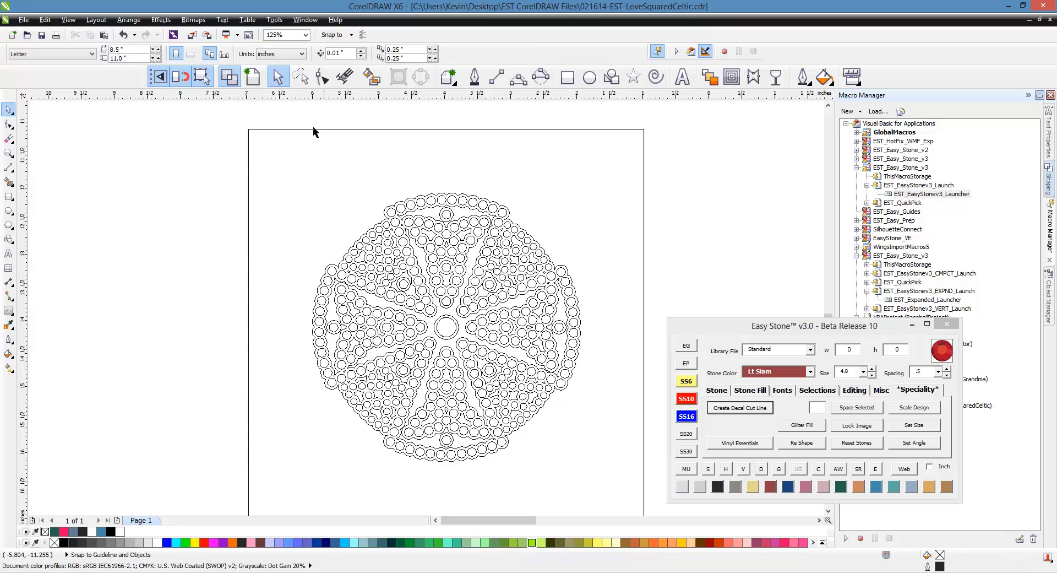
Return to the full-colour view and examine the new contour around the stones.
left_click(252, 76)
scroll(358, 339, "up", 1)
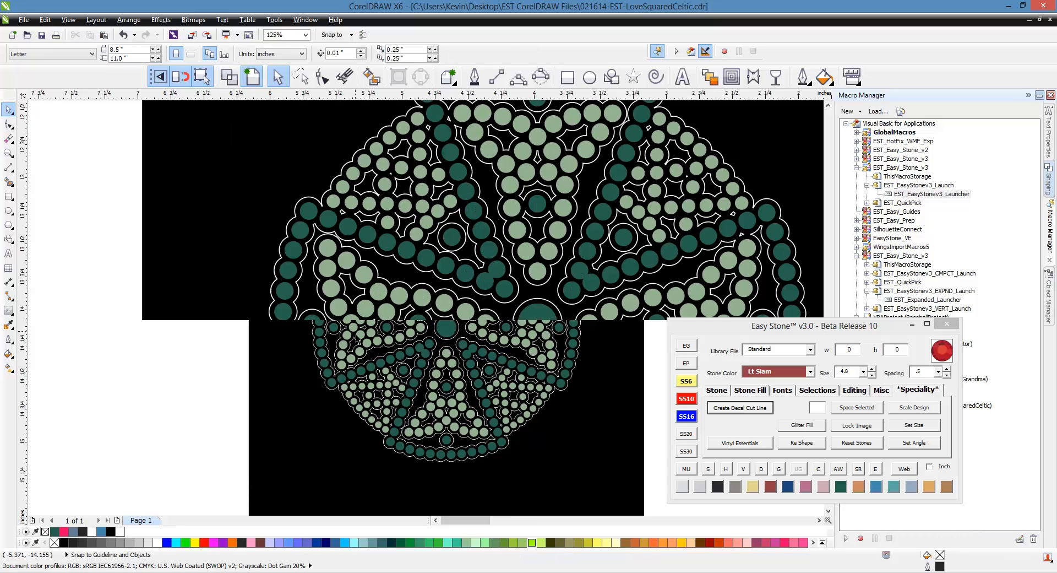
scroll(440, 258, "down", 1)
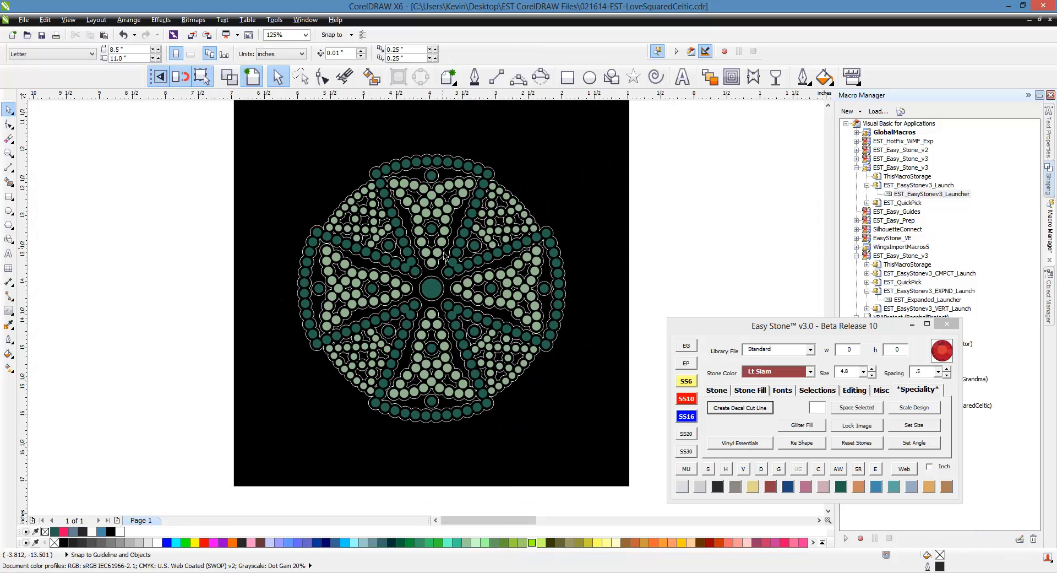
scroll(468, 319, "up", 1)
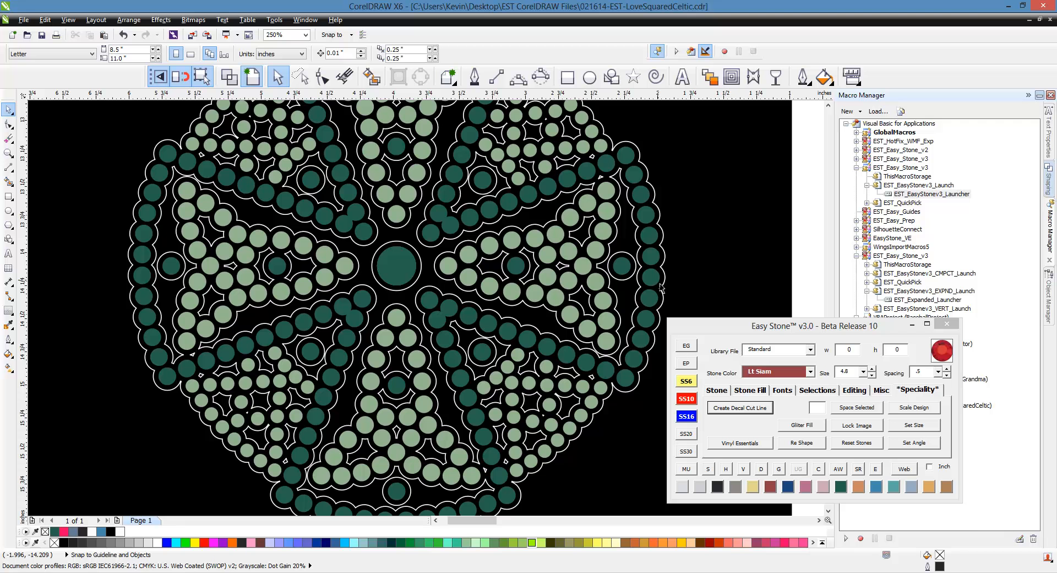
Reduce the decal cut line to its outer outline by removing the contours inside the design.
left_click(665, 286)
left_click(665, 286)
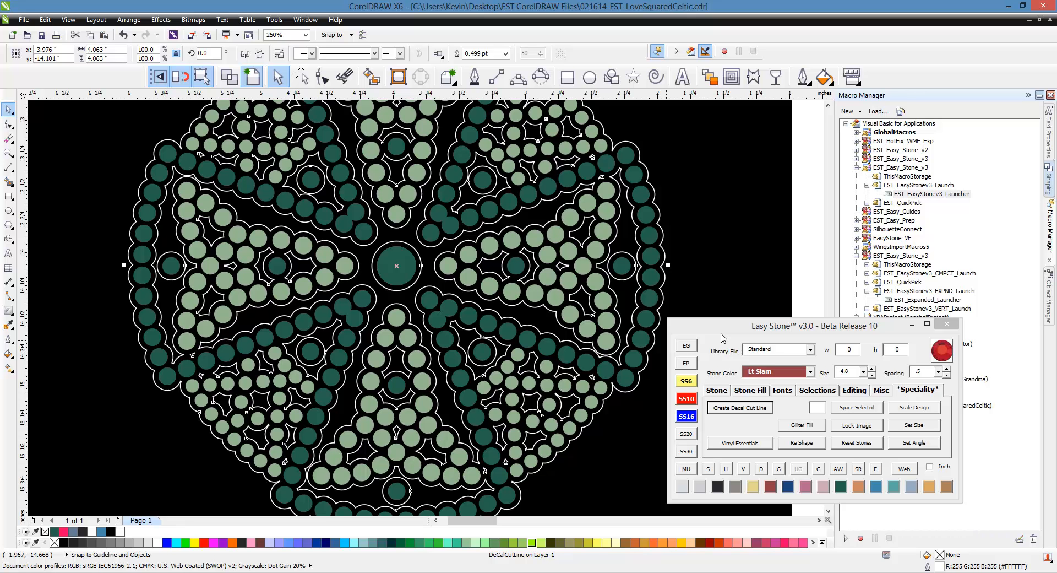
scroll(722, 338, "down", 1)
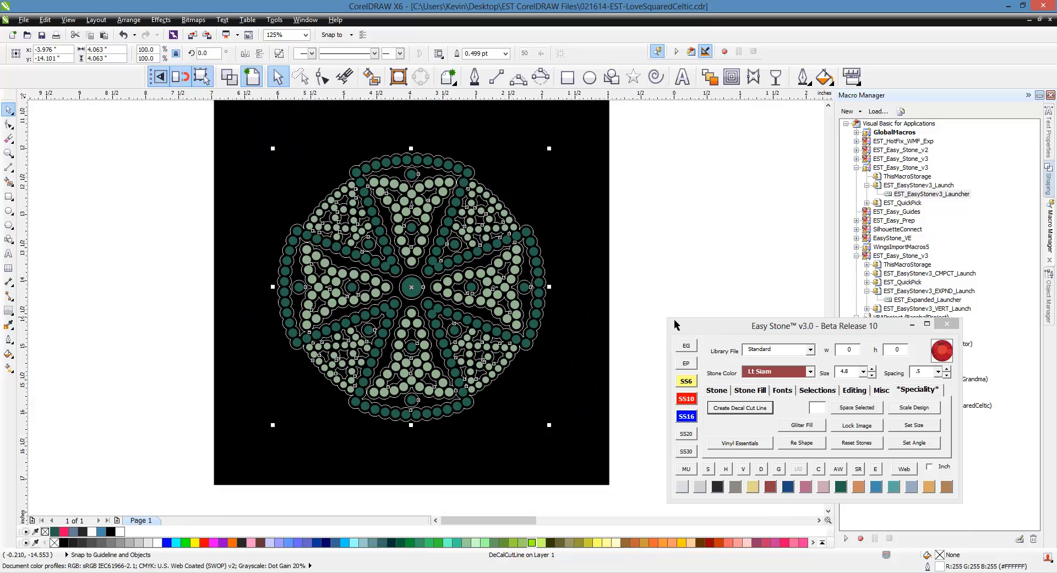
left_click(742, 266)
scroll(533, 263, "up", 1)
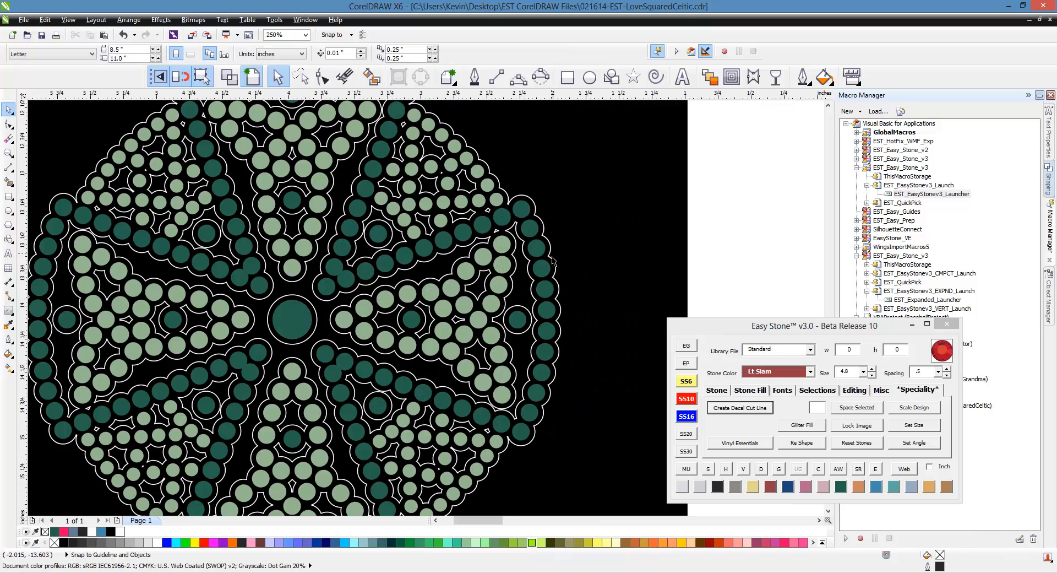
left_click(550, 250)
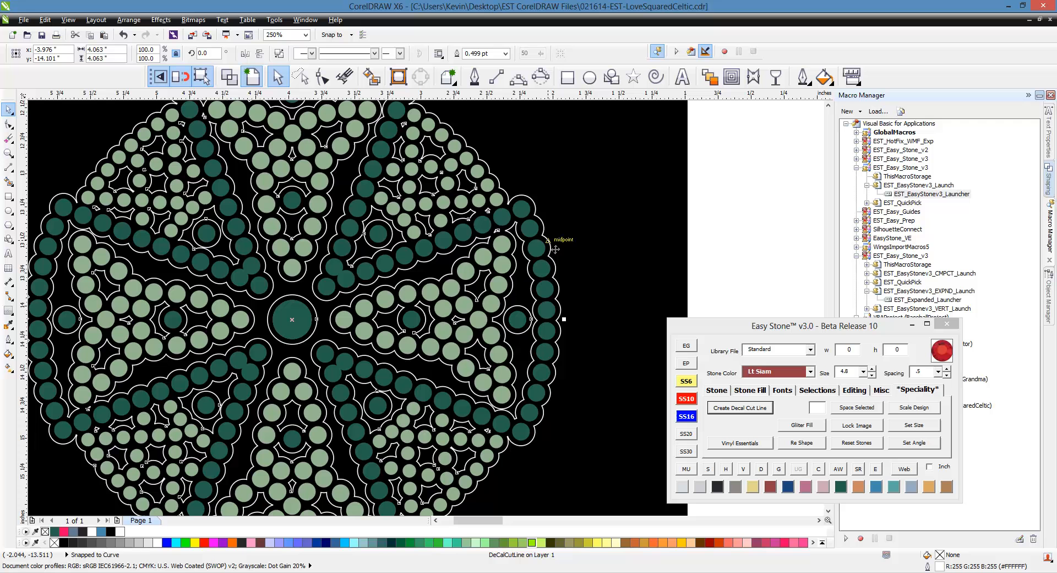
left_click(740, 409)
scroll(730, 270, "down", 1)
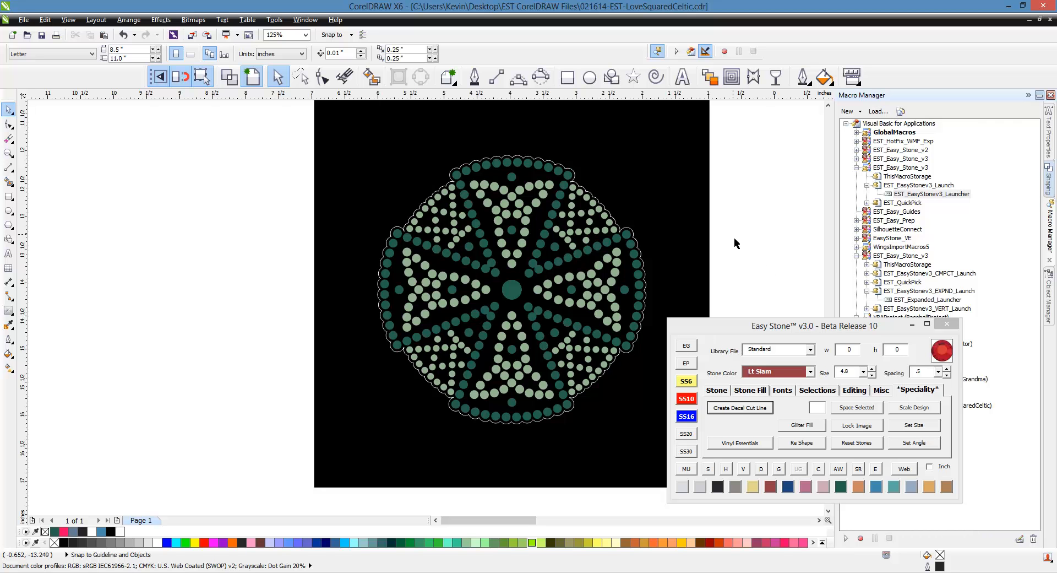
scroll(484, 293, "down", 1)
scroll(485, 295, "up", 1)
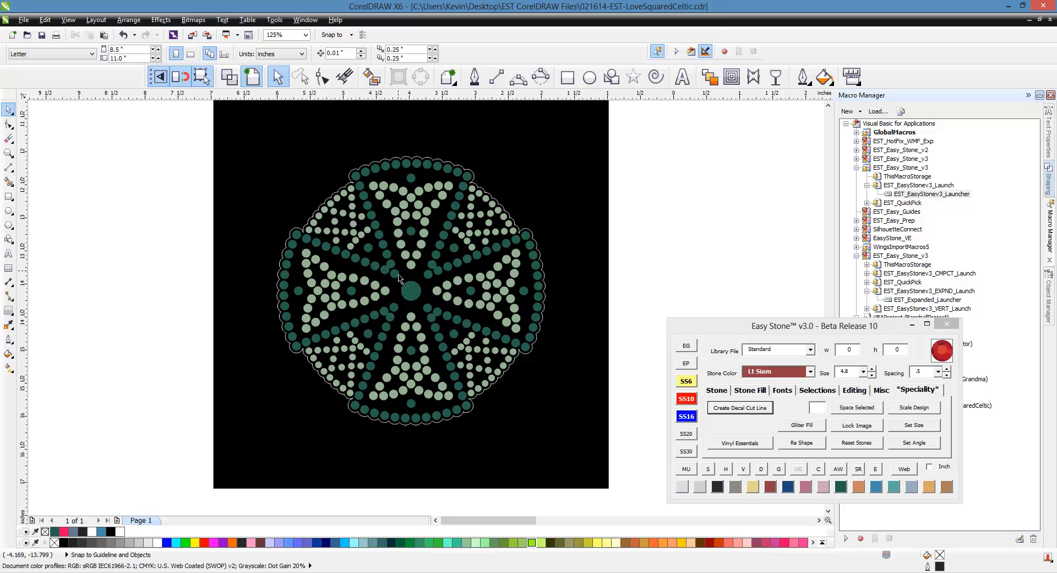
Select the complete design with its black background and open the vector file export options for it.
scroll(400, 280, "down", 1)
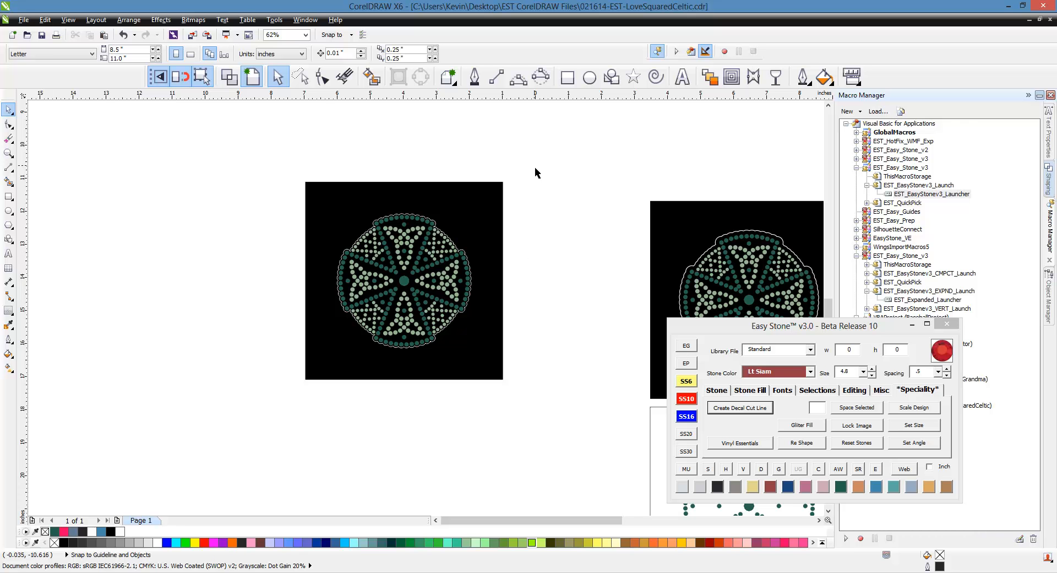
left_click_drag(541, 162, 269, 400)
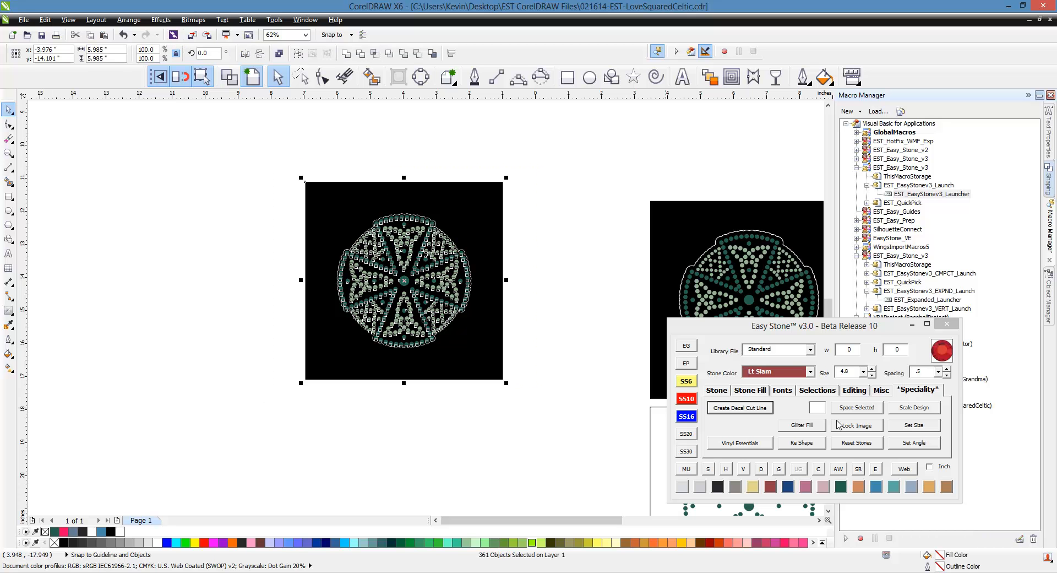
left_click(882, 390)
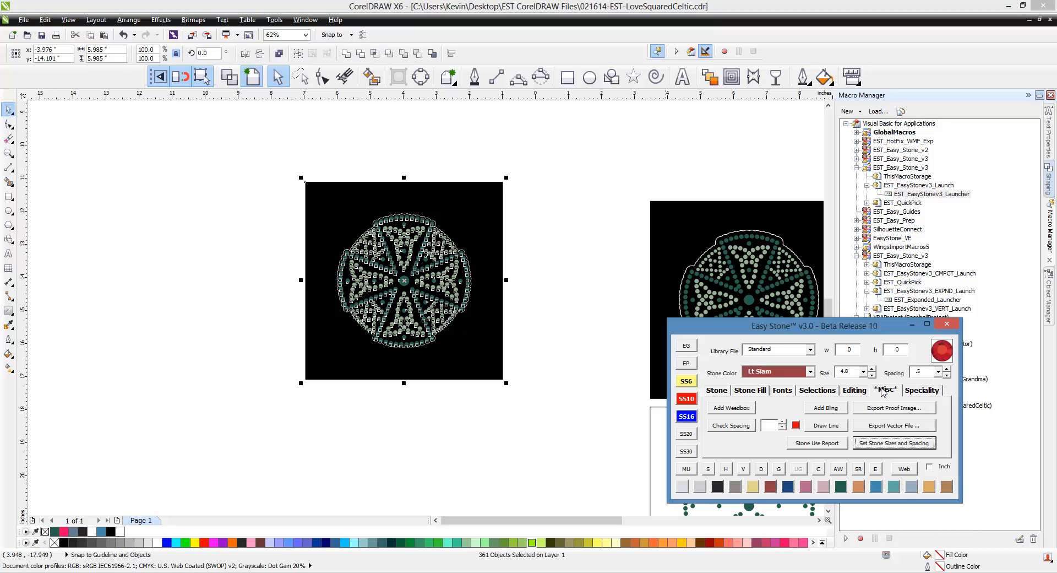
left_click(899, 435)
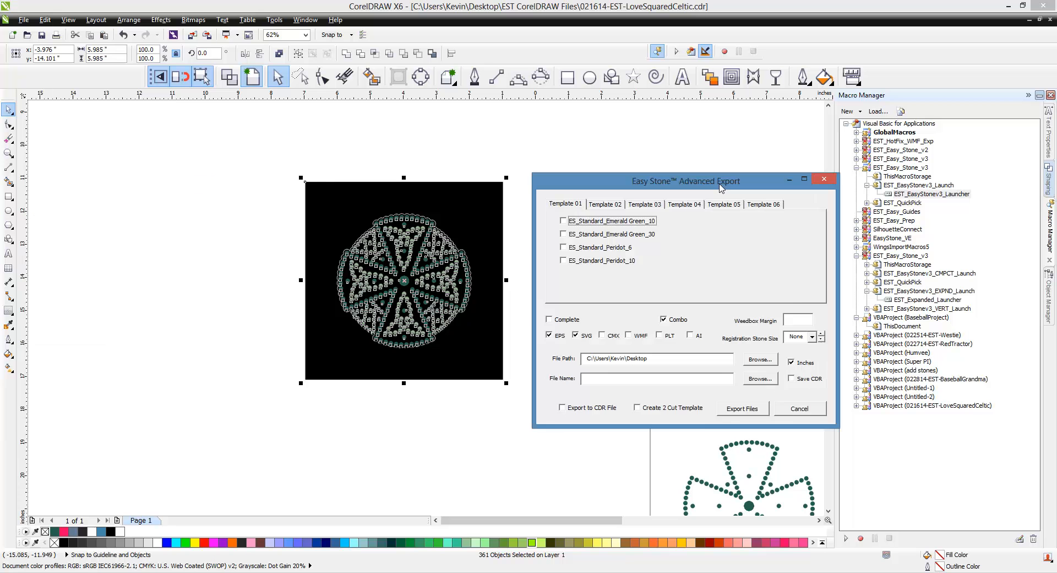
left_click_drag(715, 191, 739, 163)
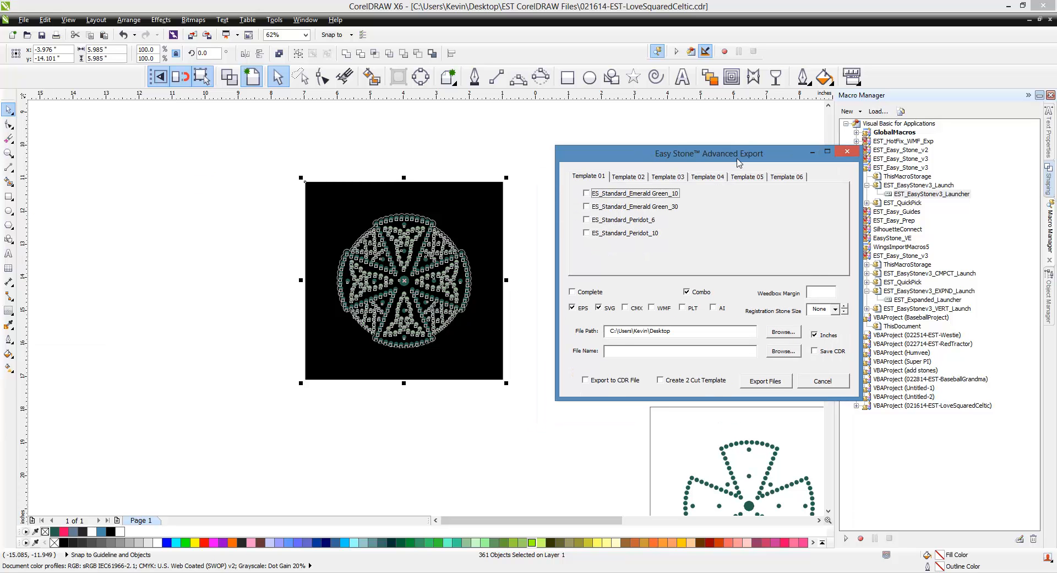
Assign Emerald Green 10 and 30 to Template 01 and Peridot 6 and 10 to Template 02, and export them to a CDR file.
left_click(658, 194)
left_click(668, 207)
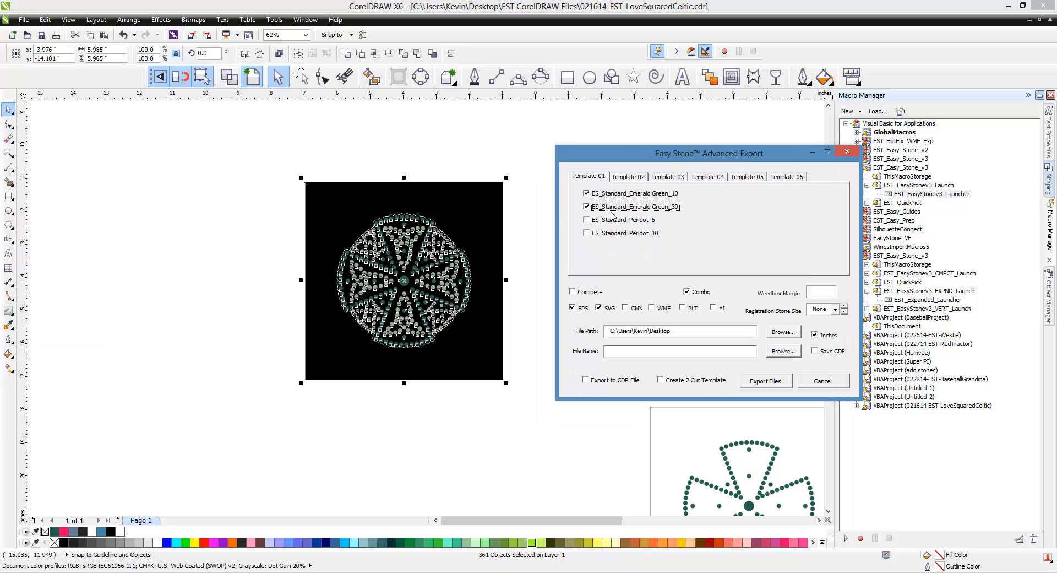
left_click(639, 184)
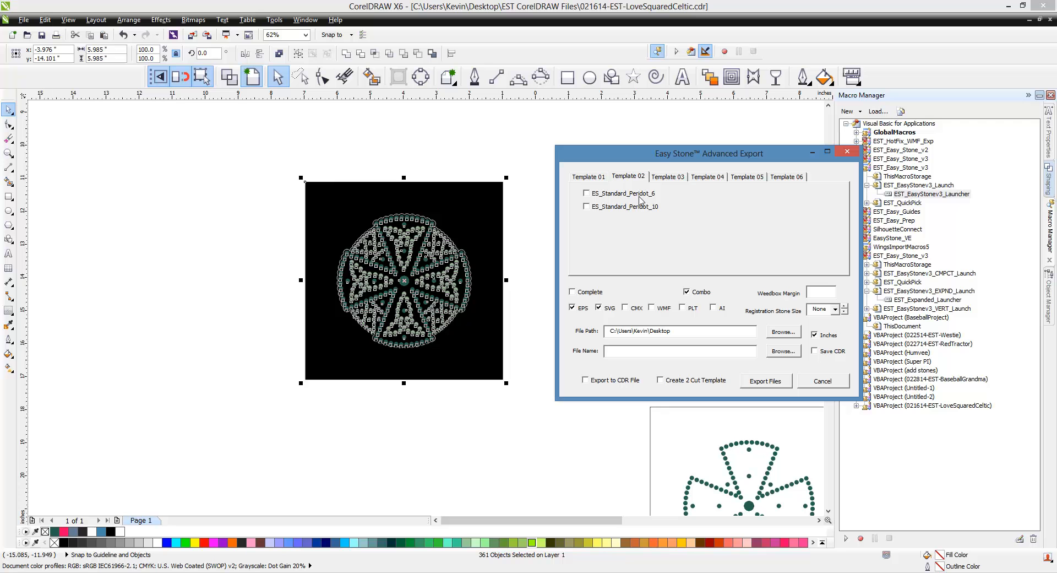
left_click(640, 195)
left_click(640, 209)
left_click(586, 381)
left_click(773, 382)
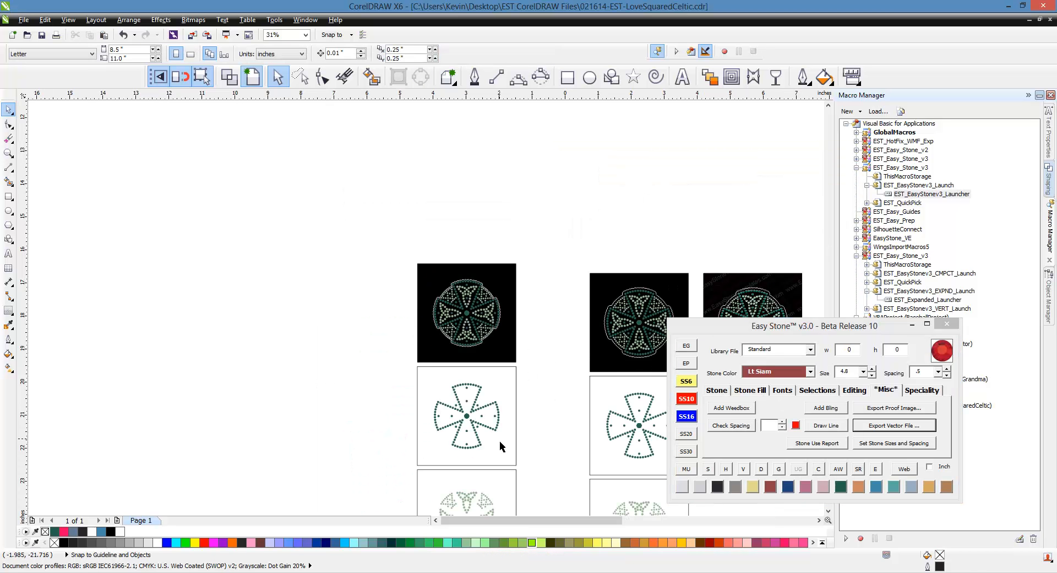
Examine the exported Emerald Green template, the Peridot template, the separate cut line and the original design.
scroll(500, 441, "up", 4)
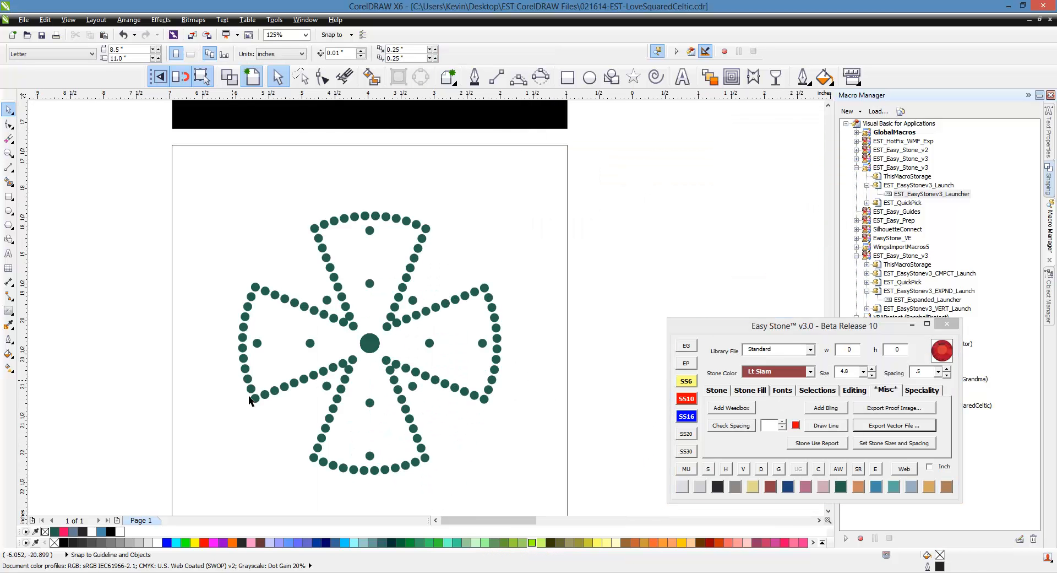
scroll(396, 418, "down", 3)
scroll(396, 417, "up", 2)
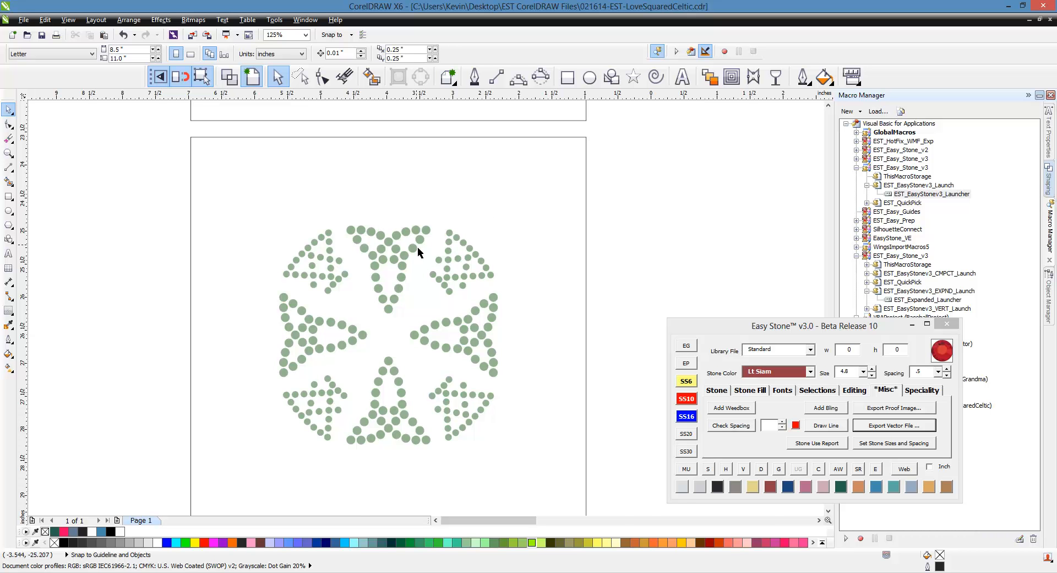
scroll(418, 190, "down", 3)
scroll(418, 325, "up", 3)
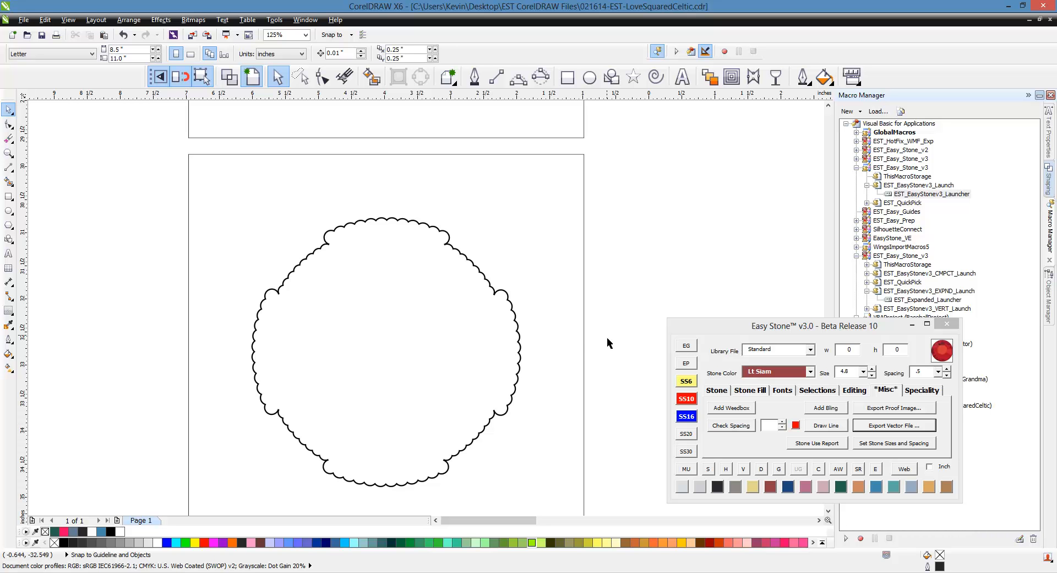
scroll(607, 337, "down", 4)
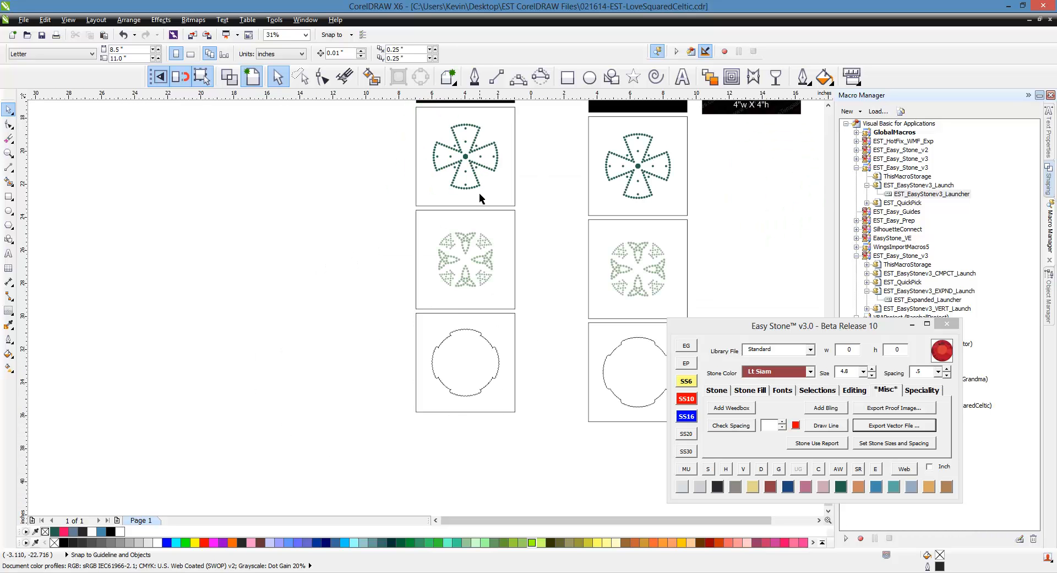
scroll(429, 358, "up", 2)
scroll(427, 386, "down", 2)
scroll(435, 308, "up", 2)
scroll(439, 237, "down", 2)
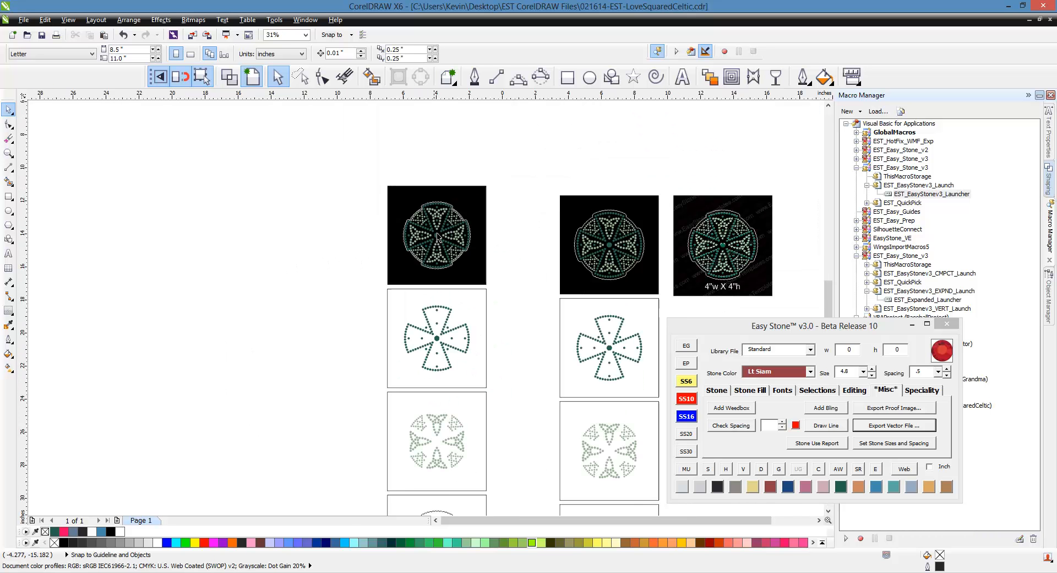
scroll(439, 236, "up", 1)
scroll(451, 245, "up", 1)
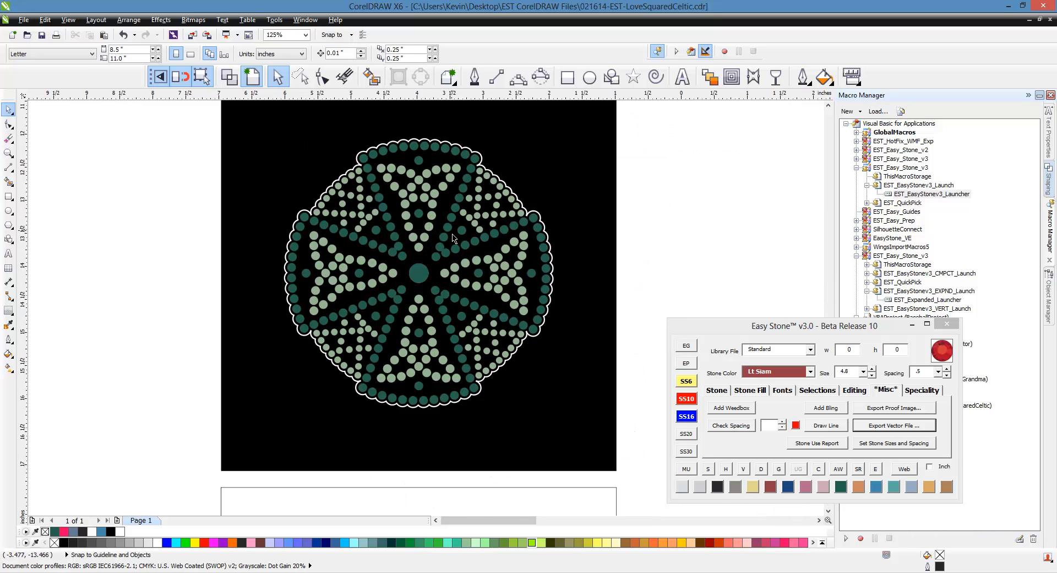